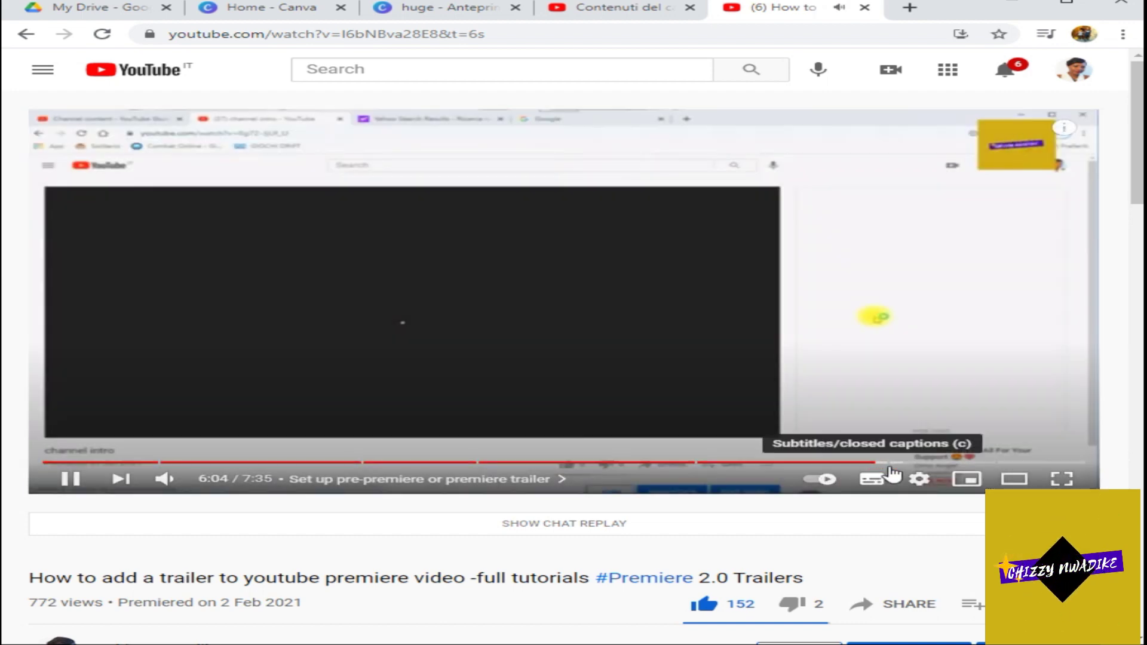
Skip ahead to the premiere trailer part of the video and examine the timestamped chapter list in its description.
click(899, 467)
drag(903, 472, 984, 465)
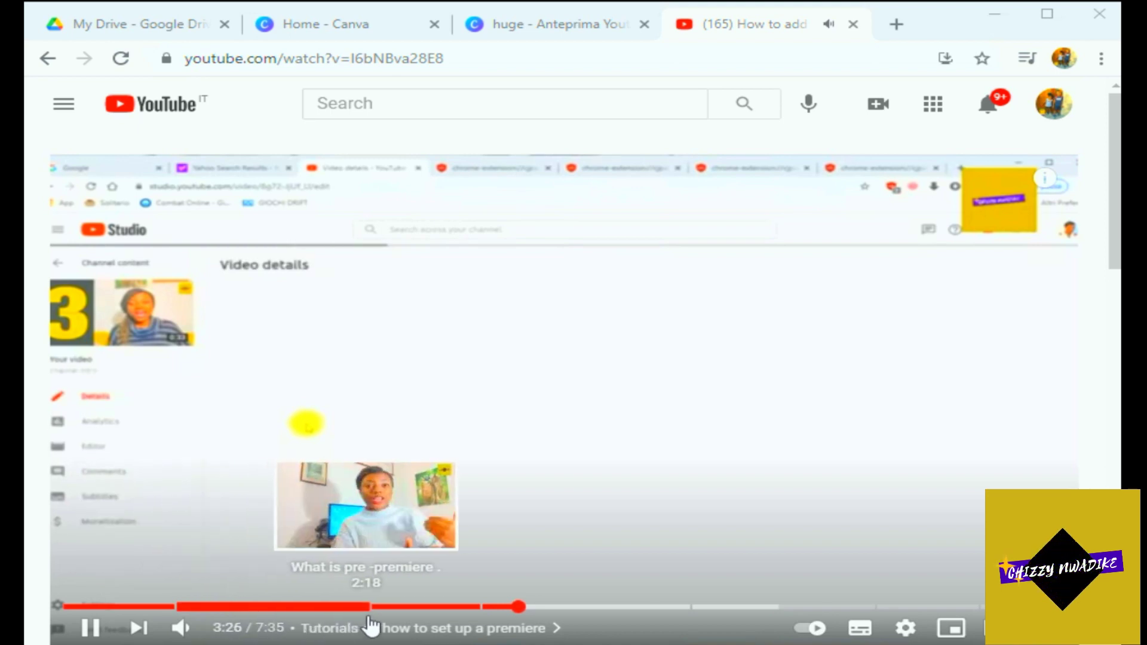
scroll(421, 627, down, 6)
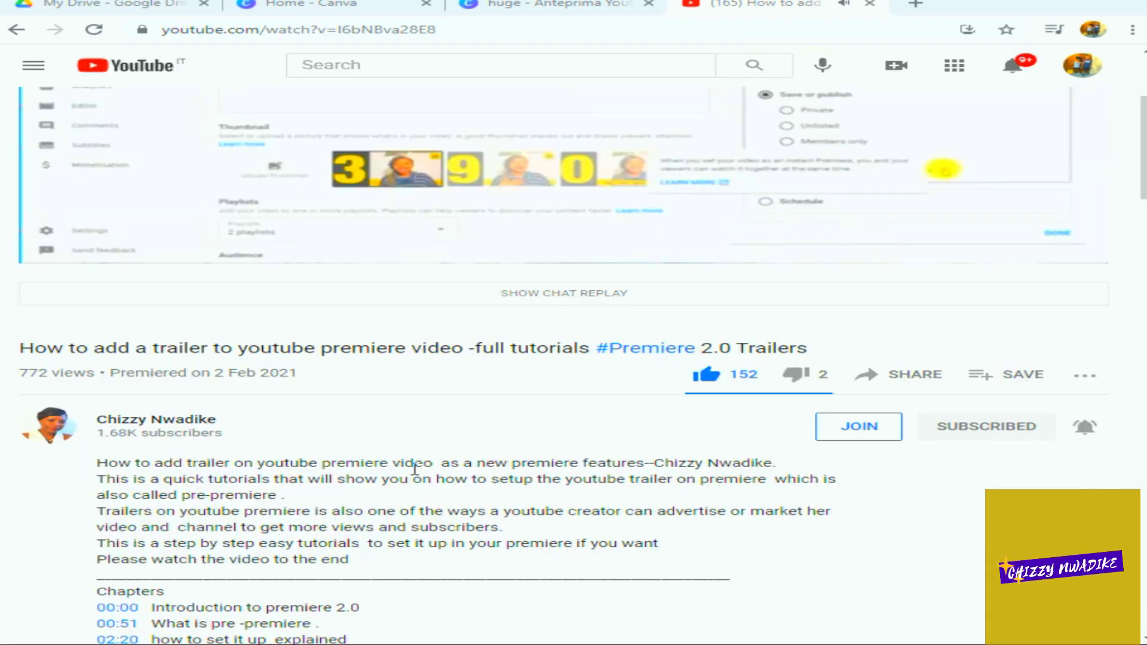
scroll(414, 469, down, 4)
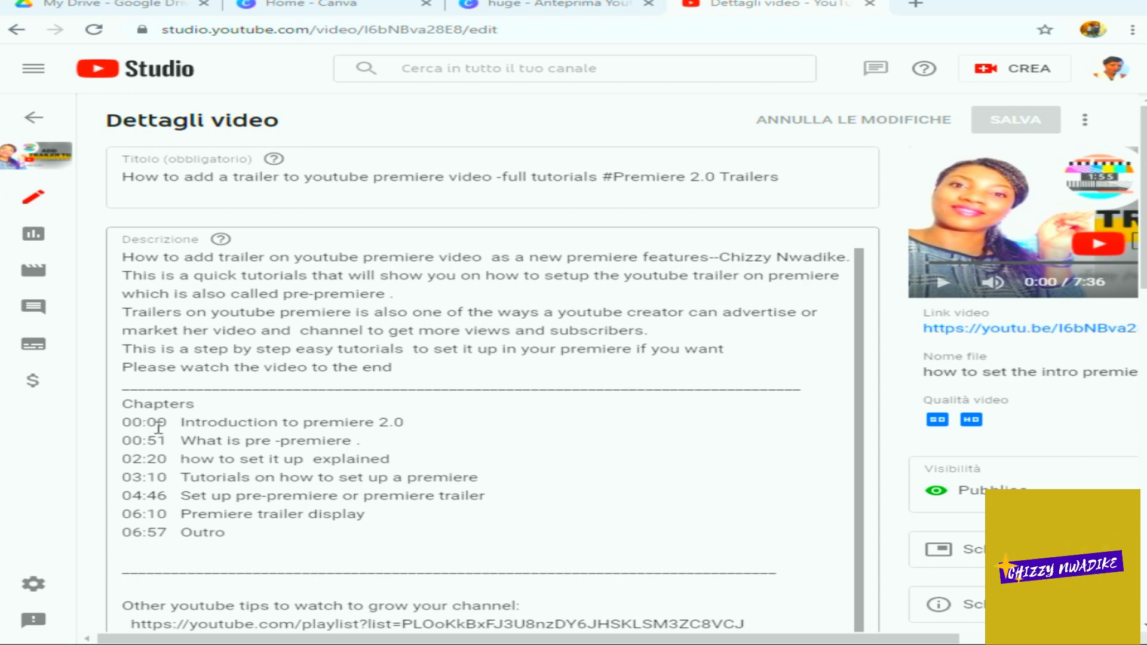
Point out the 00:00 timestamp in the description's chapter list, and pause the preview video at 1:44.
click(562, 438)
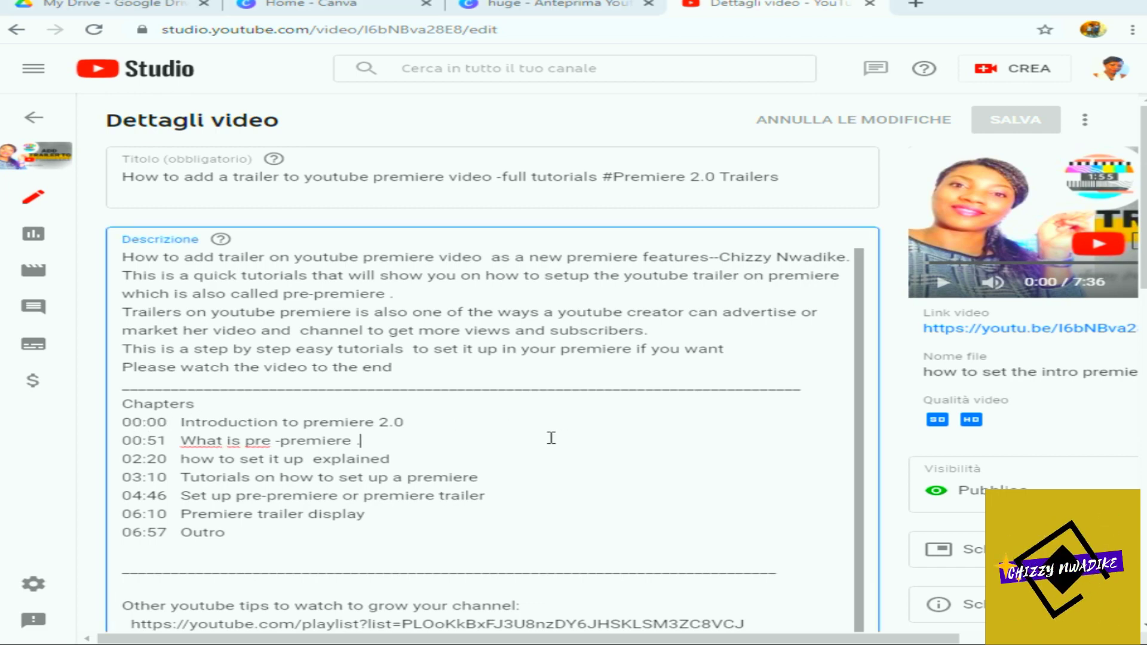
click(143, 423)
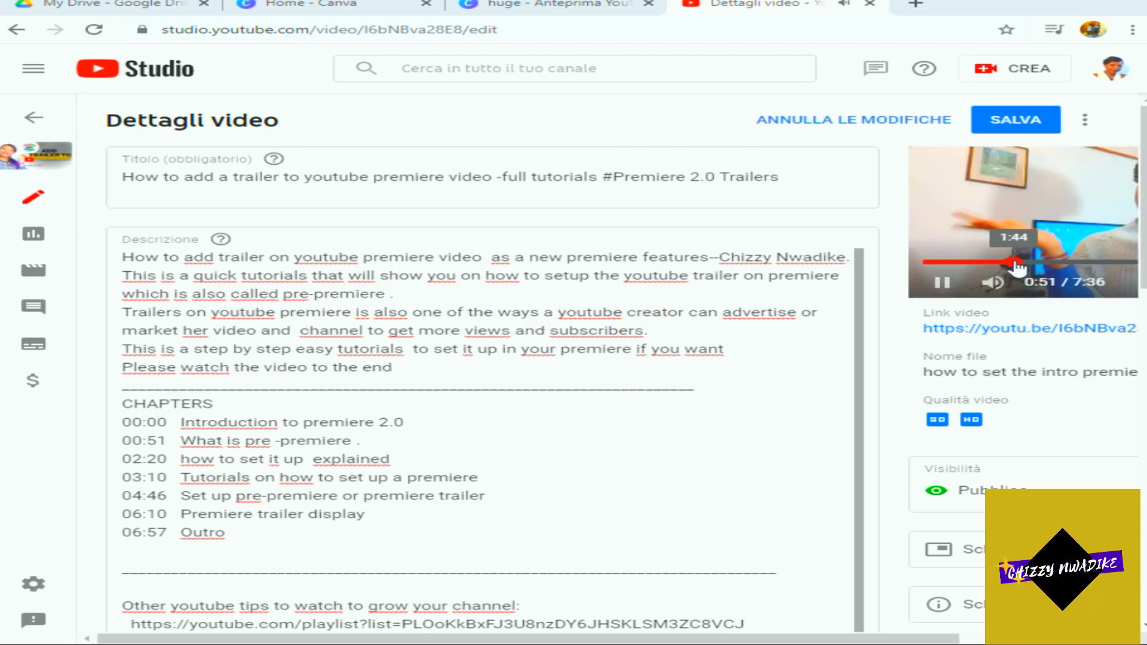
click(1012, 262)
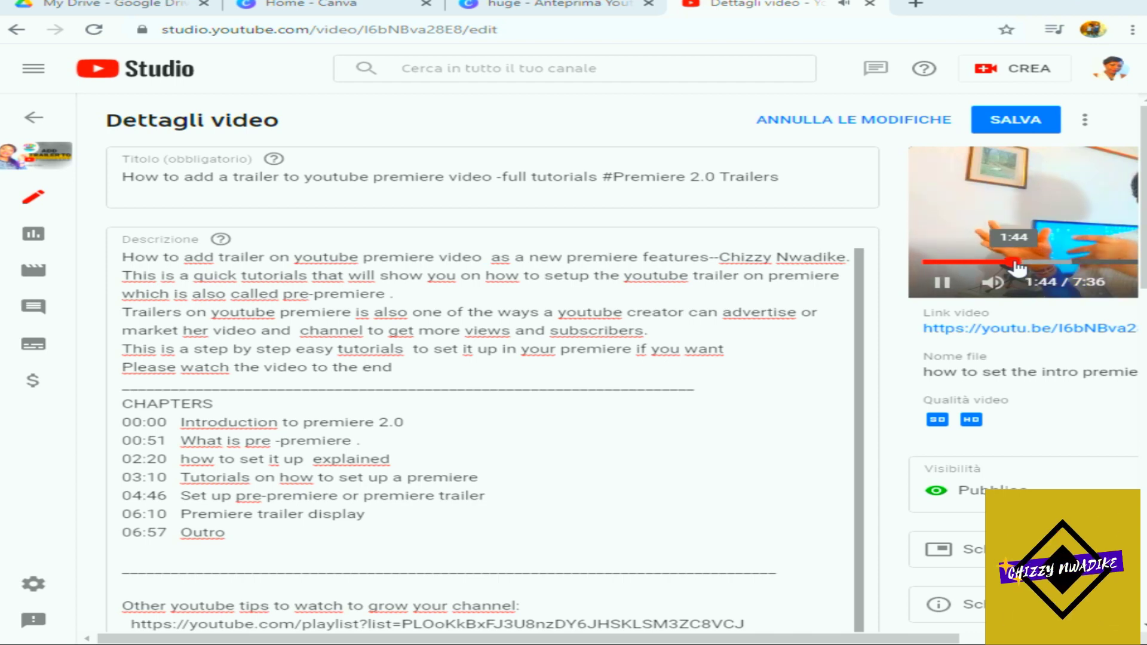
click(943, 285)
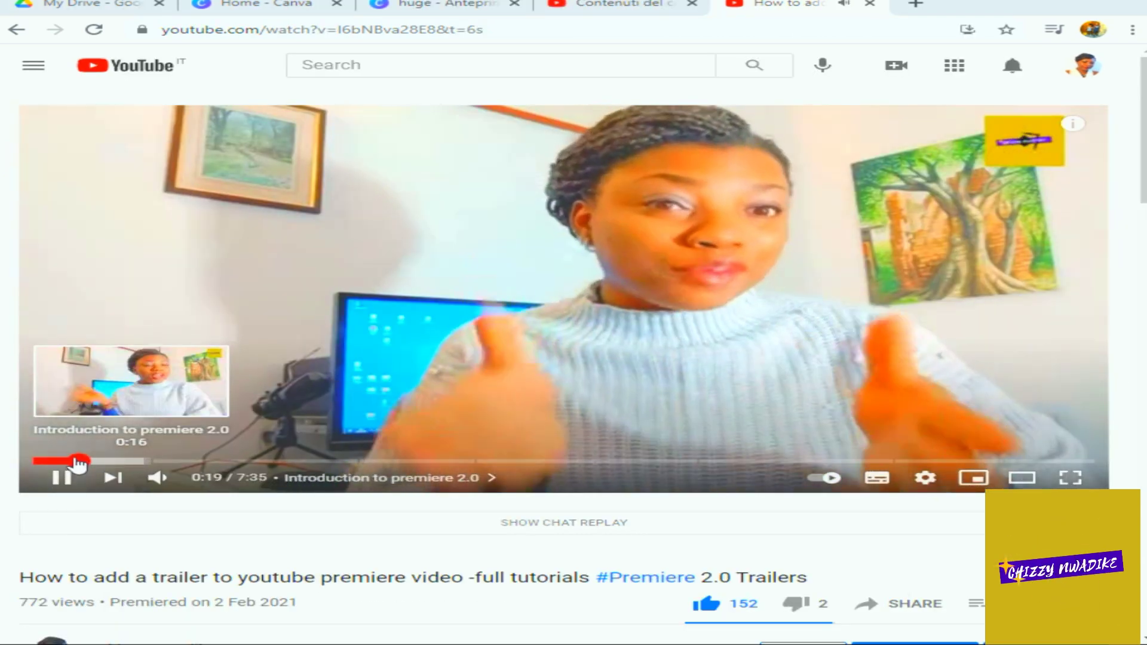
Jump through the trailer tutorial's chapters along its timeline, from Introduction to premiere 2.0 to Premiere trailer display.
drag(82, 462, 121, 465)
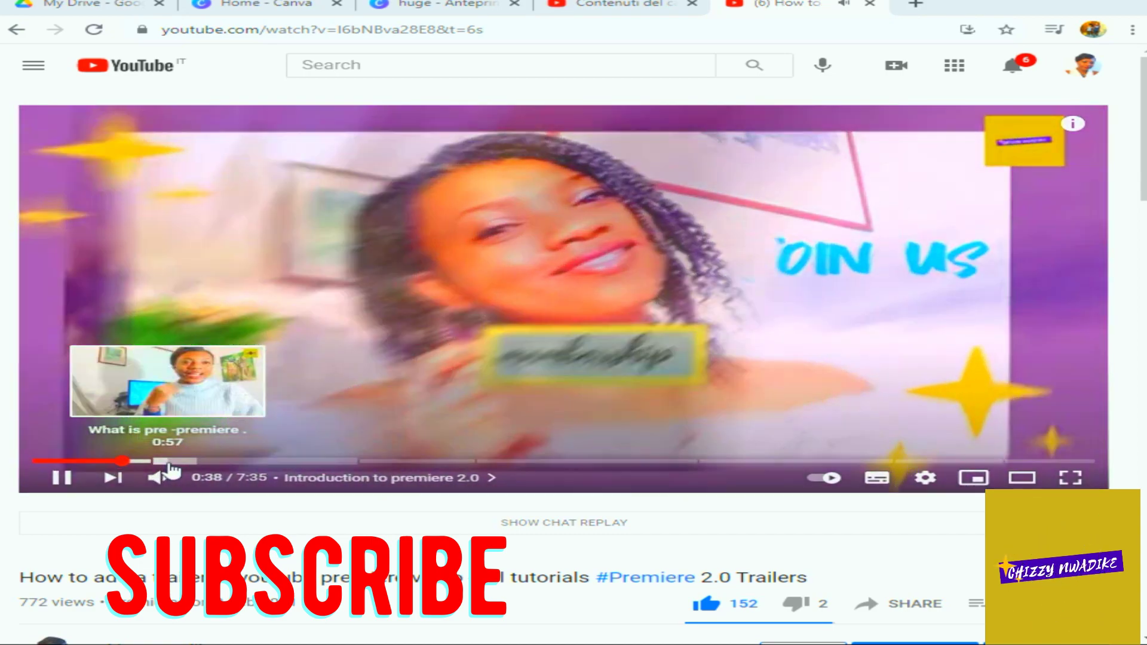
click(168, 462)
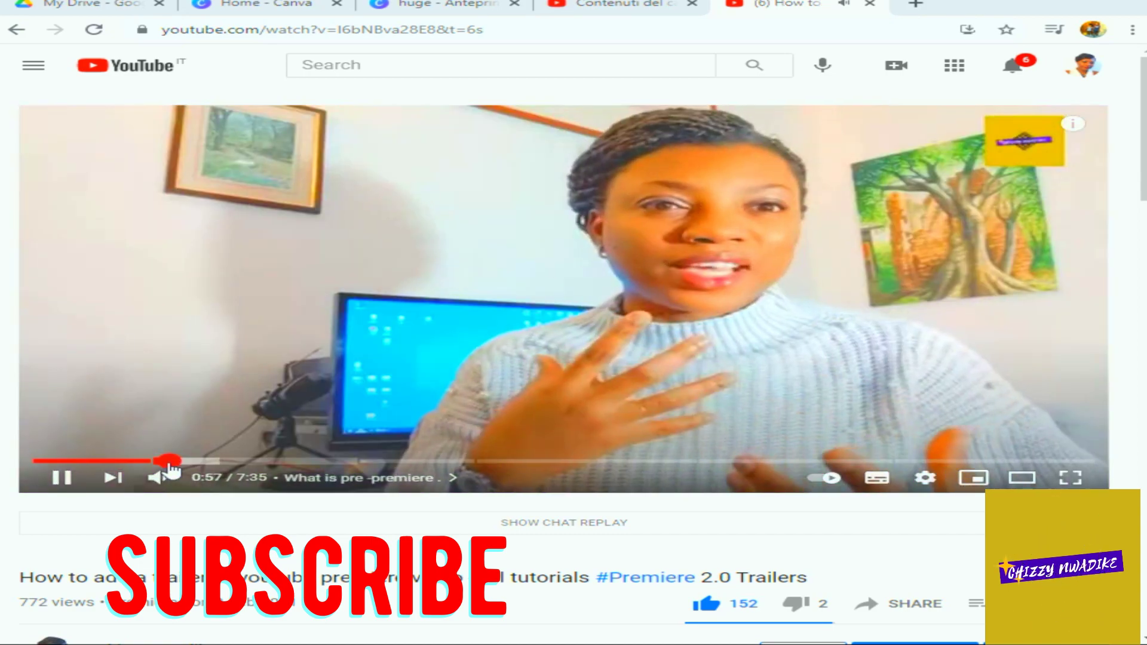
drag(166, 462, 468, 476)
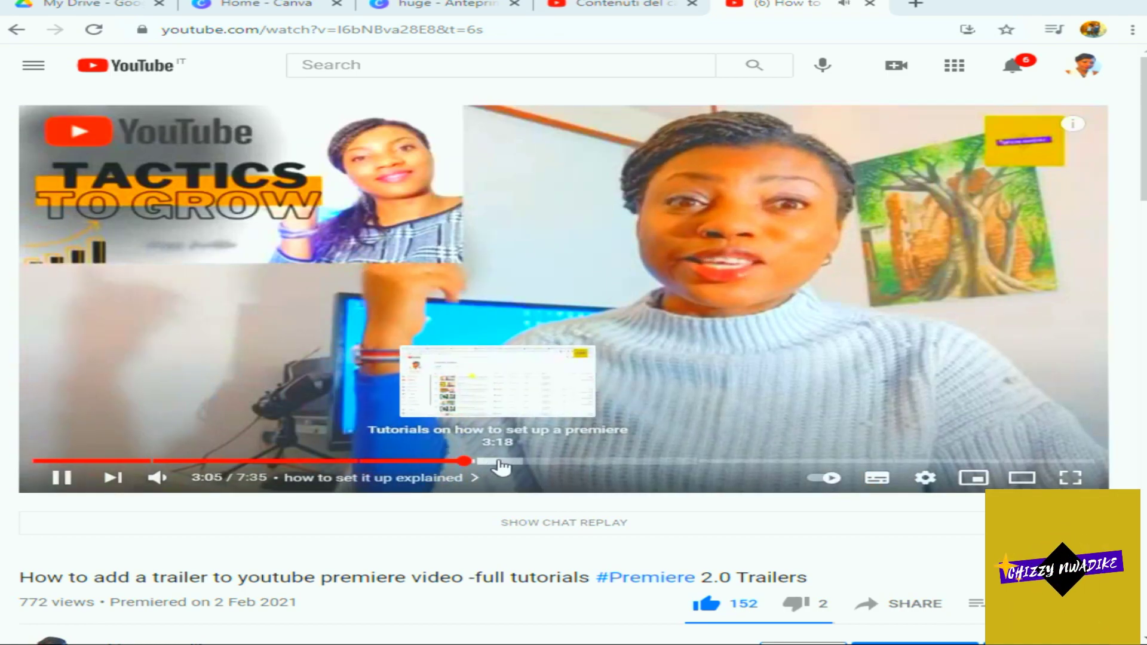
click(492, 462)
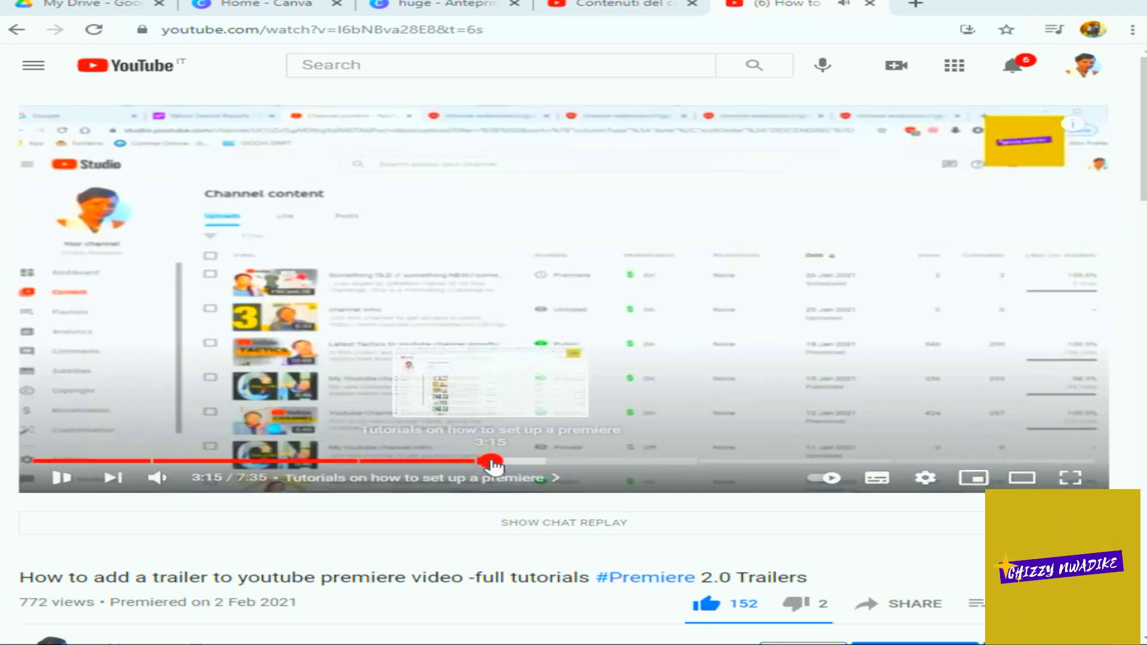
drag(492, 465, 988, 463)
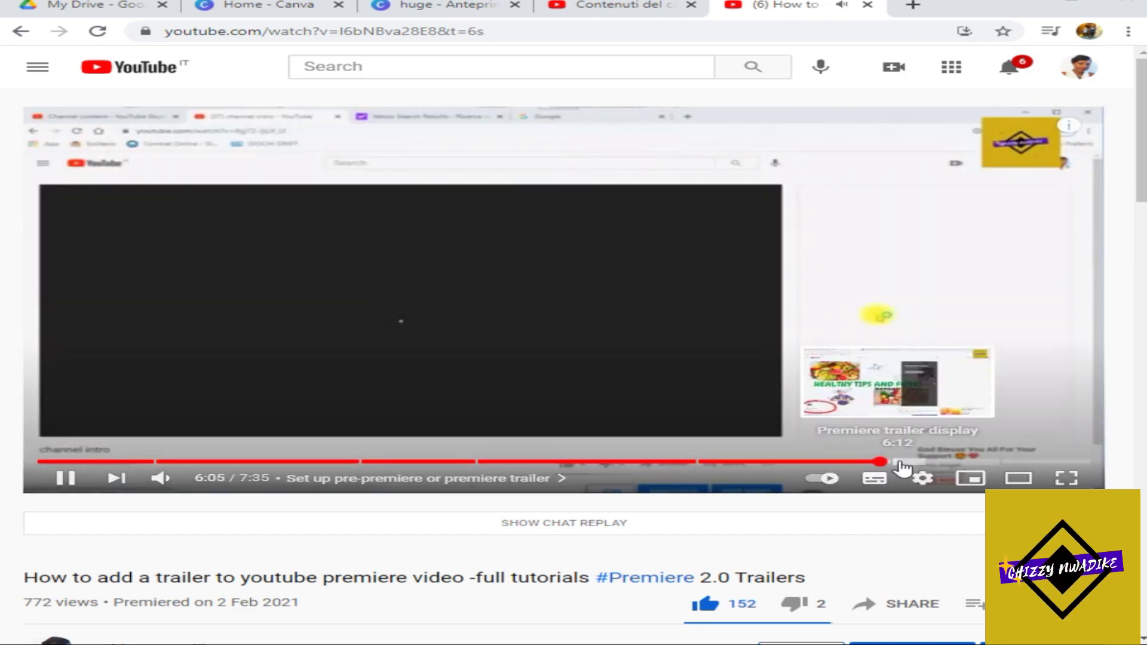
click(901, 469)
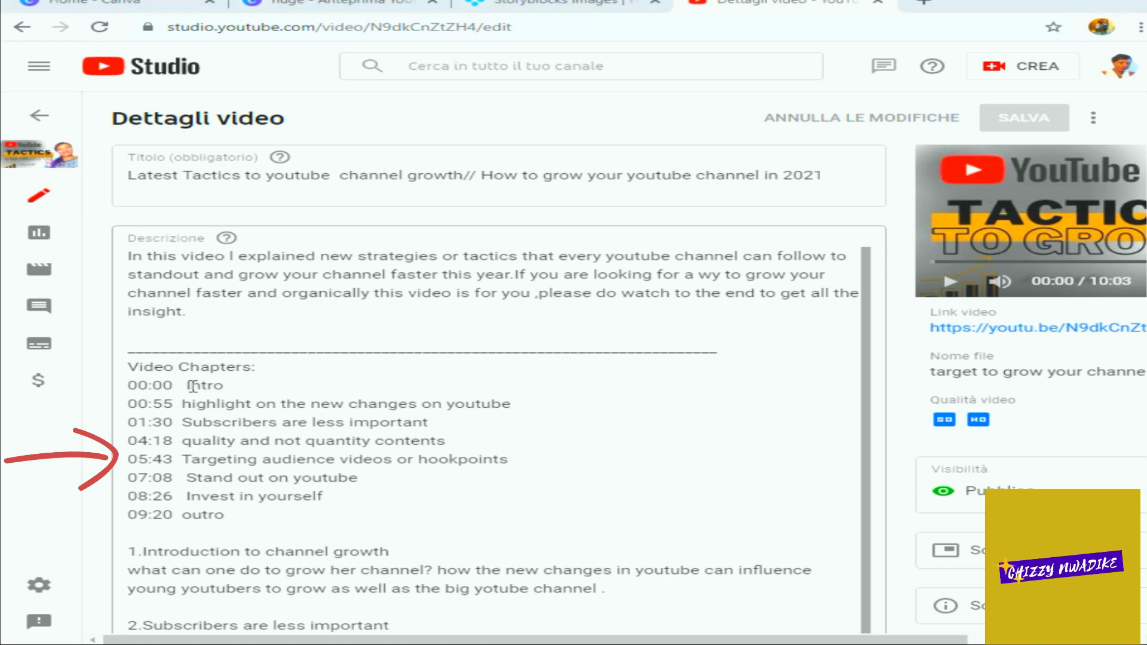
Delete the end of the Intro timestamp in the Video Chapters list and re-enter it as 00:00.
click(183, 386)
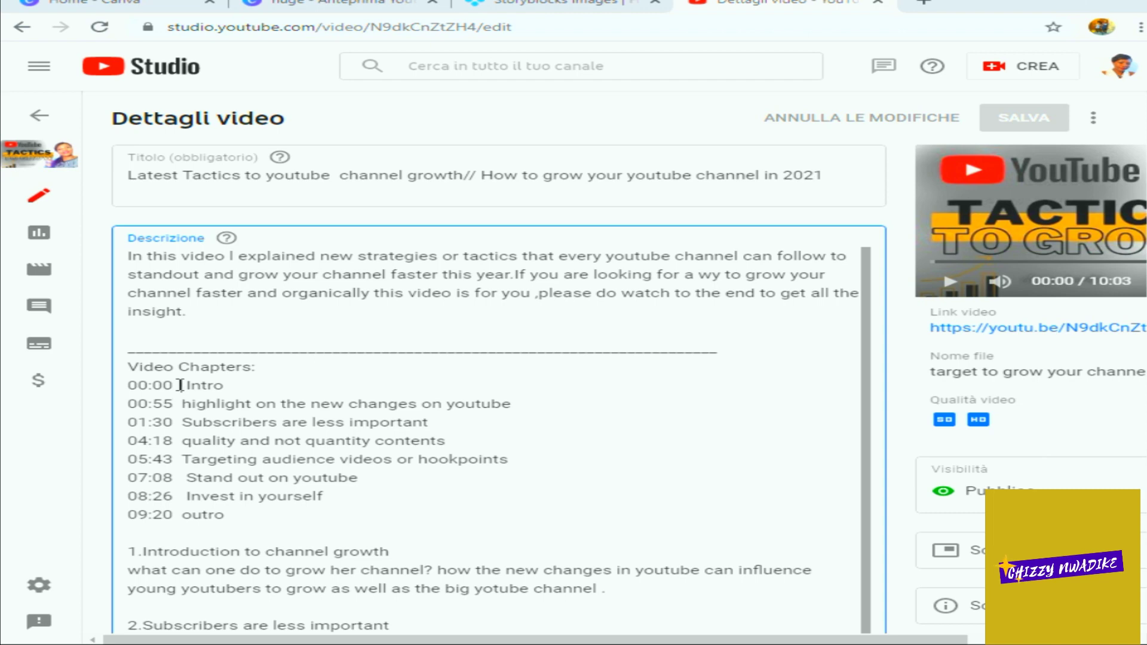
key(BackSpace)
key(BackSpace)
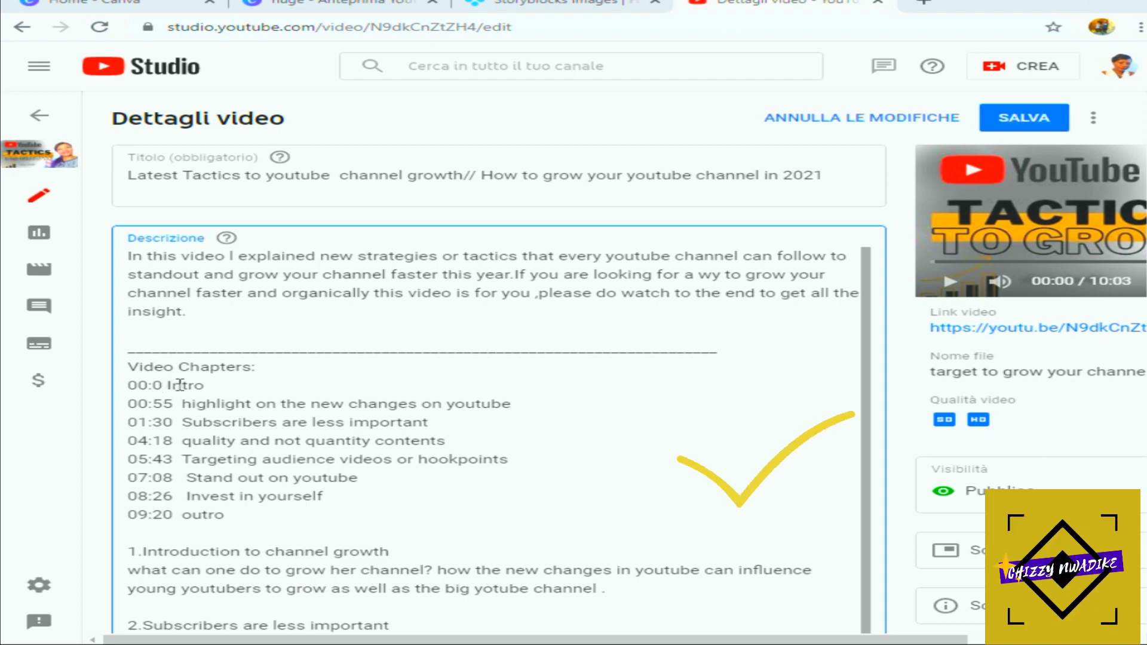
text(0)
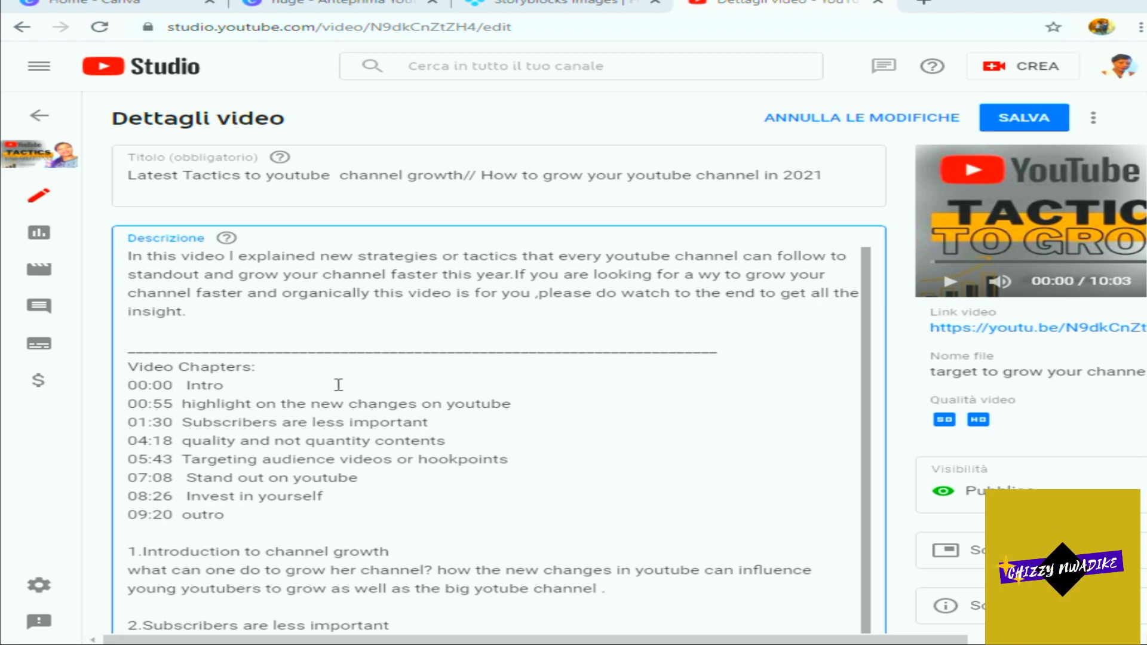
Add the timestamp 00:00 after the "Introduction to channel growth" paragraph and 02:00 after the "Subscribers are less important" paragraph.
scroll(304, 389, down, 3)
scroll(217, 299, up, 2)
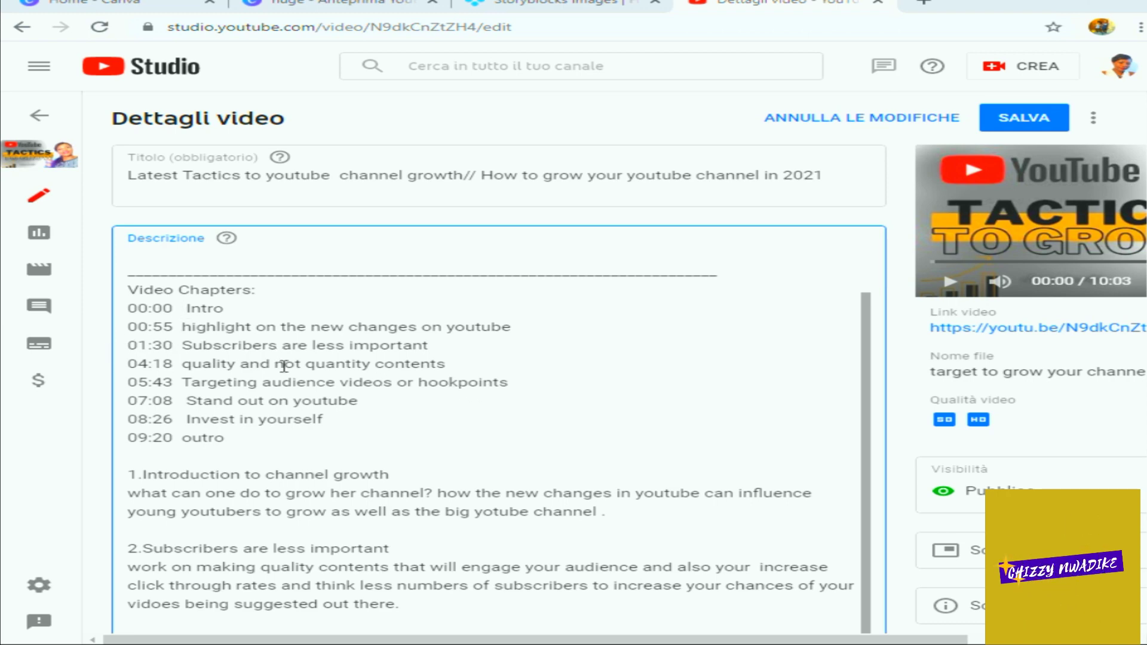
scroll(310, 430, down, 3)
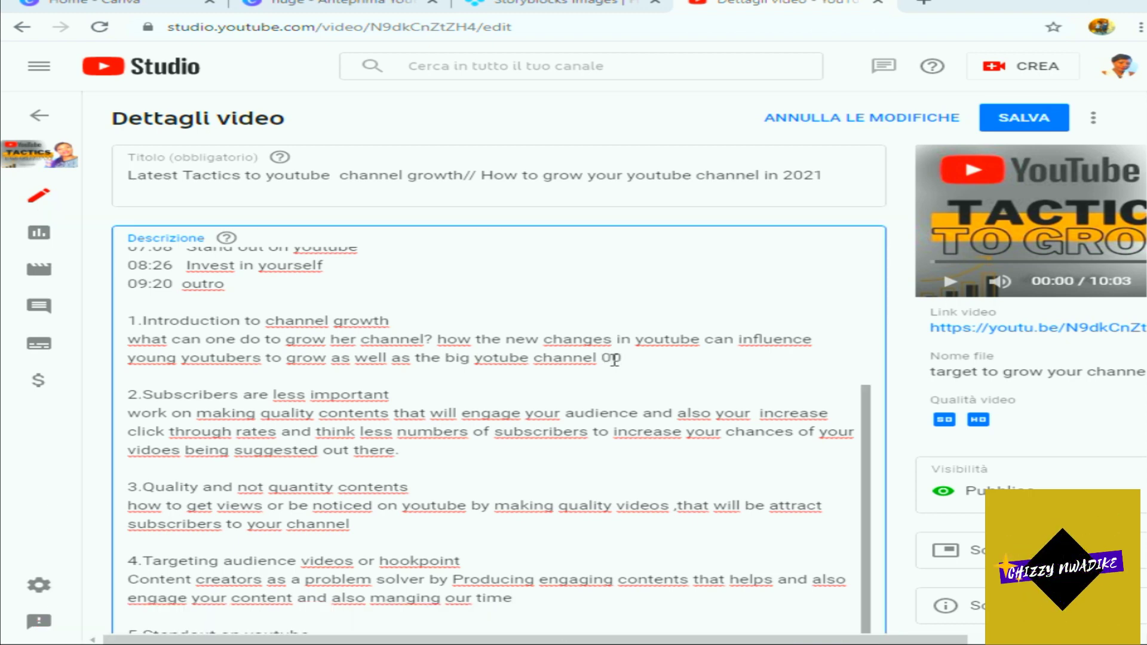
text(:00)
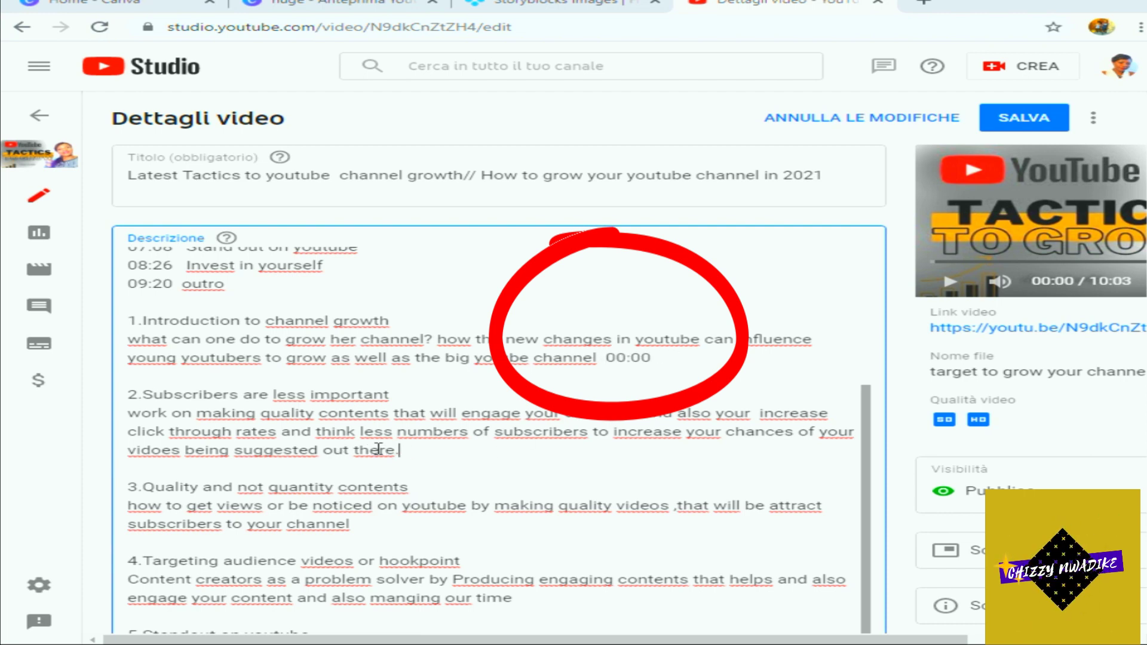
click(398, 450)
text(02:00)
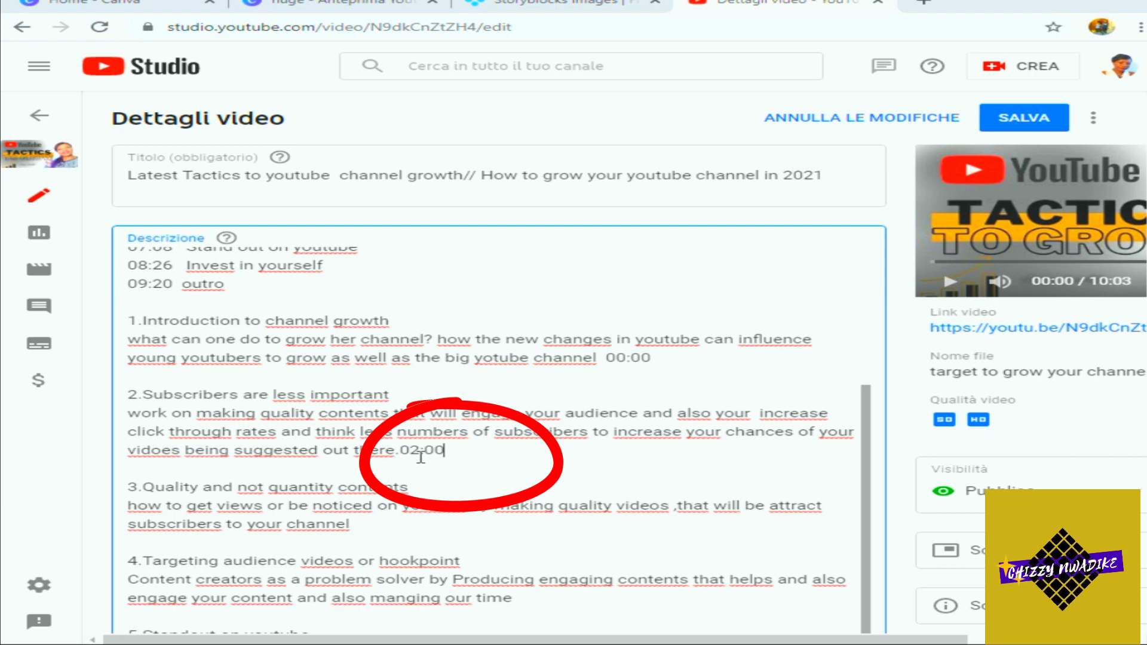
Remove the timestamps 00:00 and 02:00 from the ends of the first two numbered description paragraphs.
double_click(628, 353)
key(BackSpace)
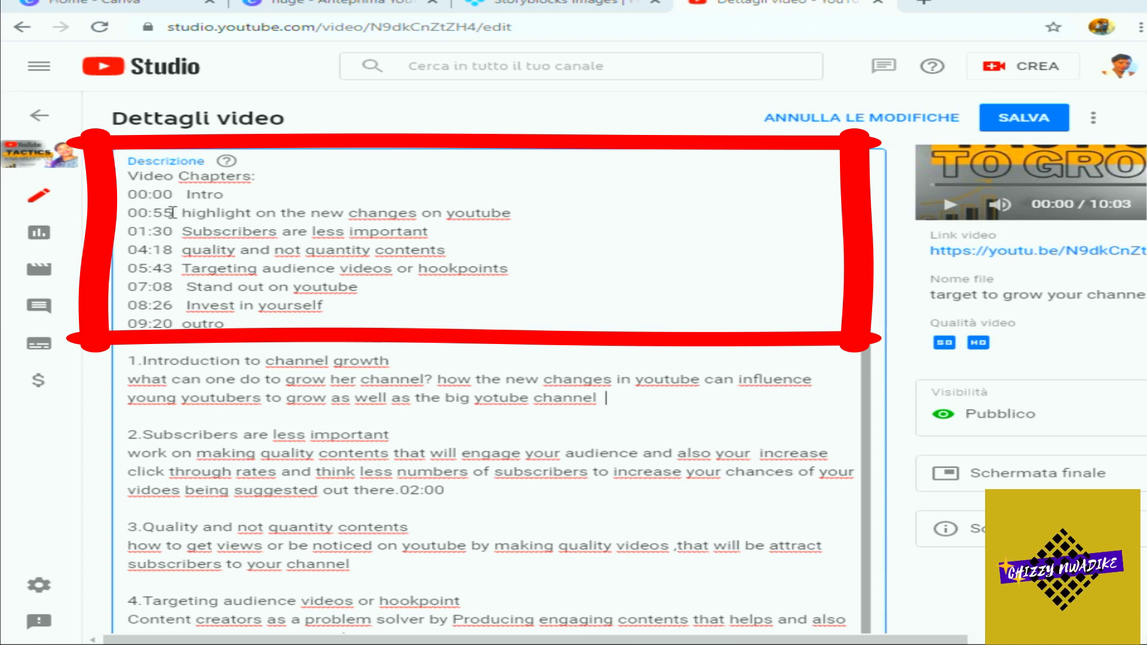
scroll(173, 215, up, 1)
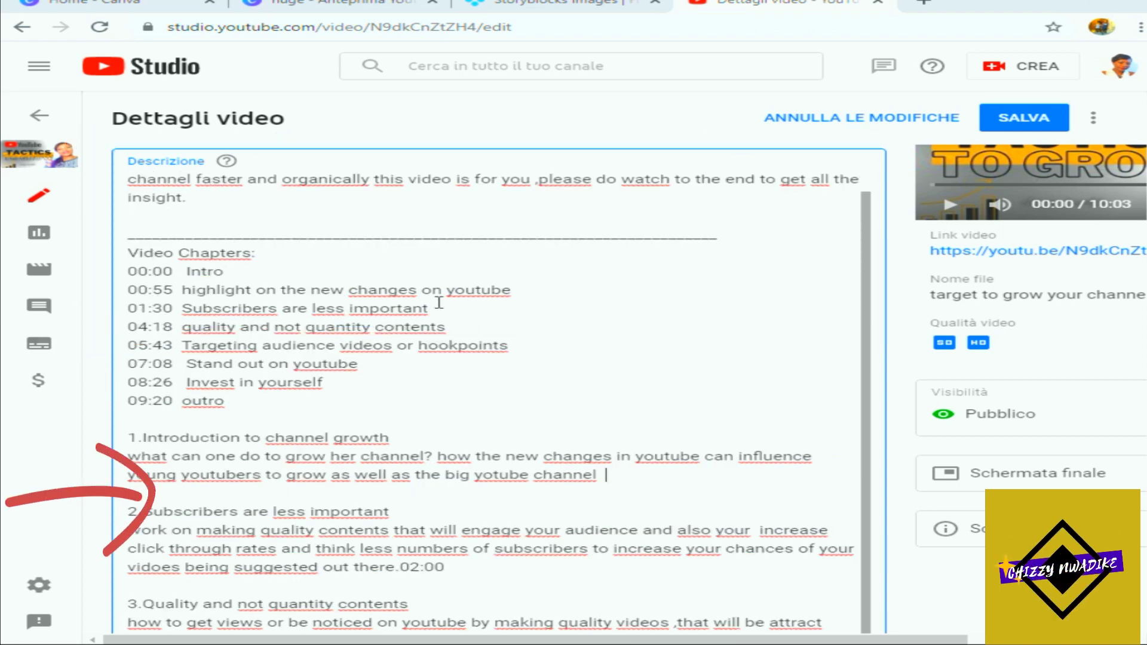
scroll(283, 319, down, 2)
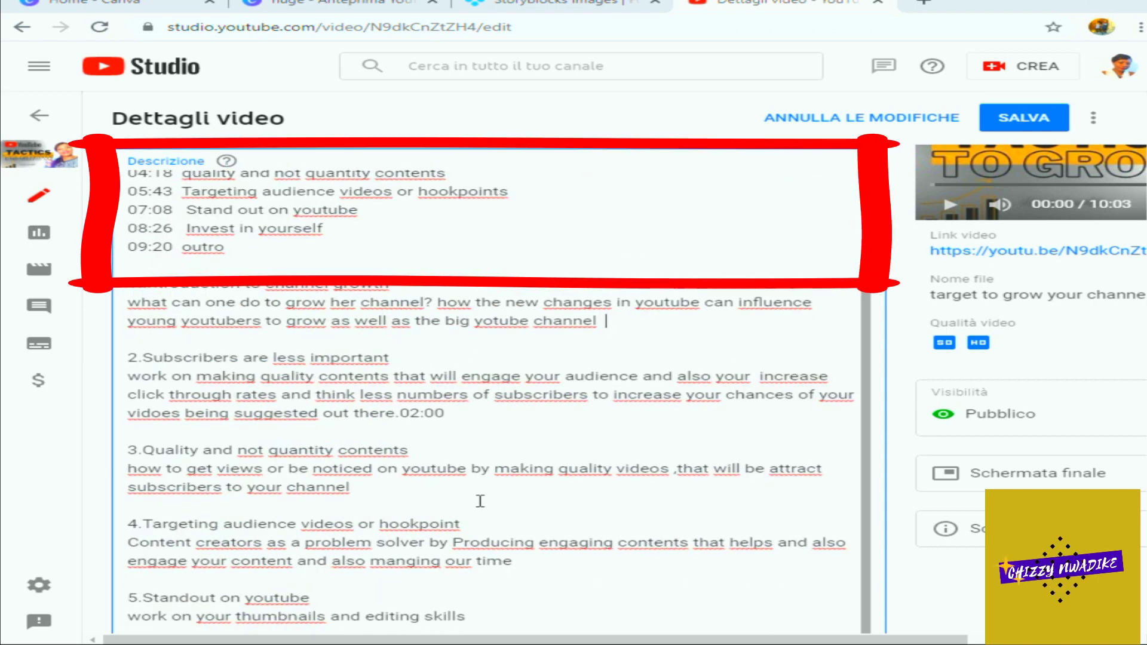
click(454, 412)
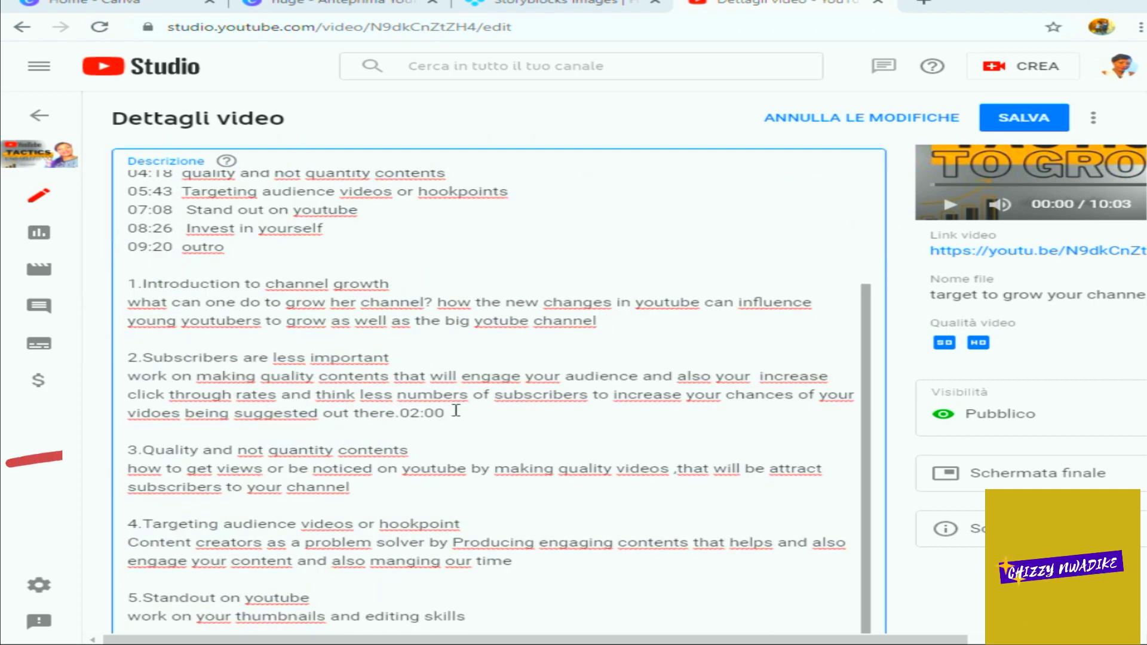
key(BackSpace)
key(BackSpace)
key(BackSpace)
key(BackSpace)
key(BackSpace)
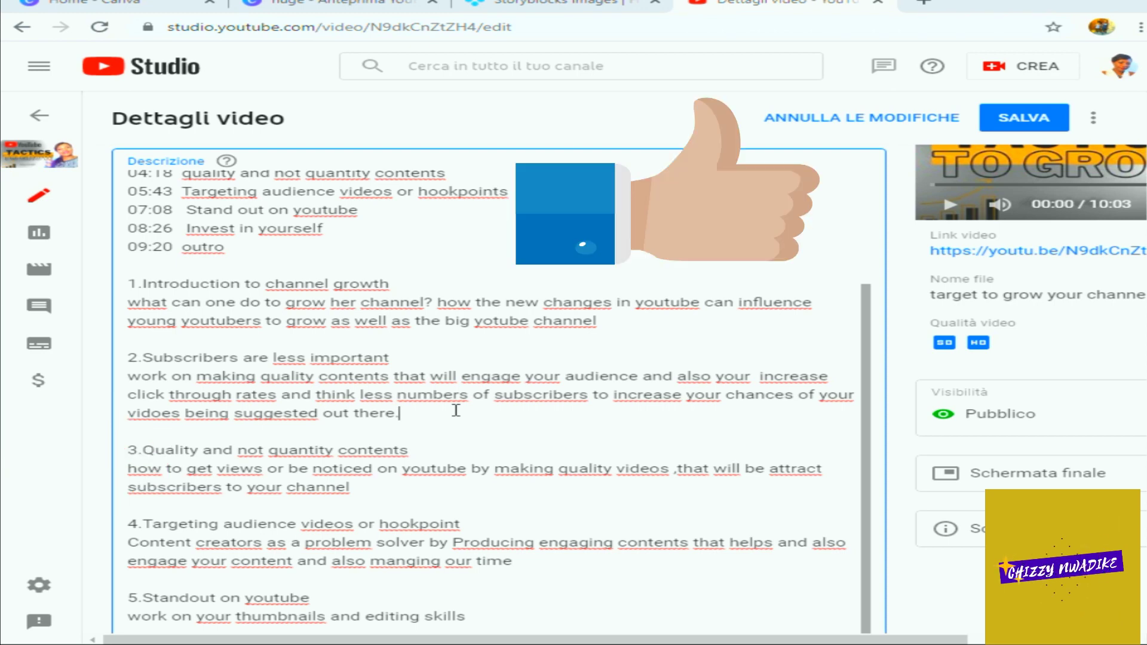
Review the rest of the description, save the changes and leave the video's details page.
scroll(460, 394, down, 1)
scroll(463, 397, down, 3)
scroll(463, 392, up, 5)
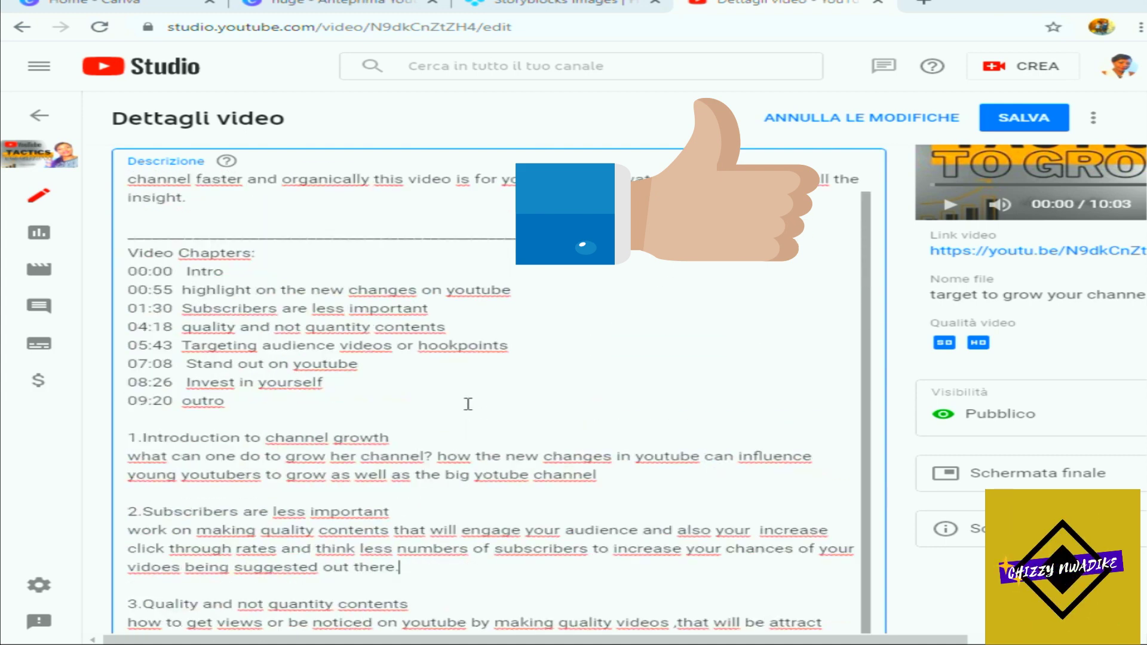
click(1026, 132)
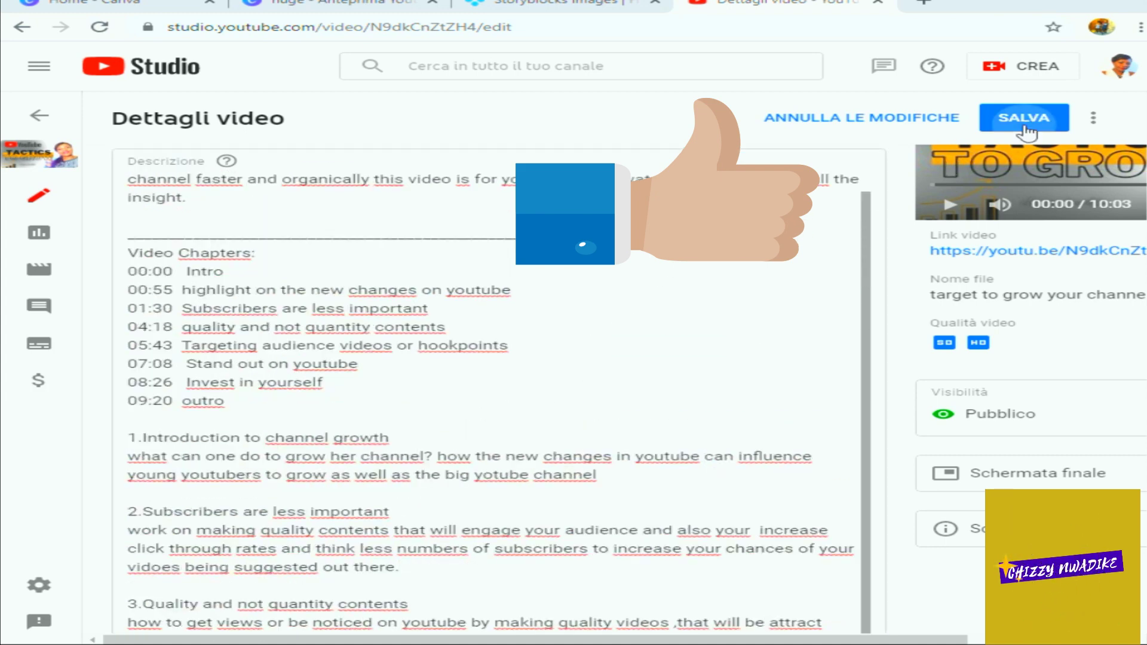
click(38, 115)
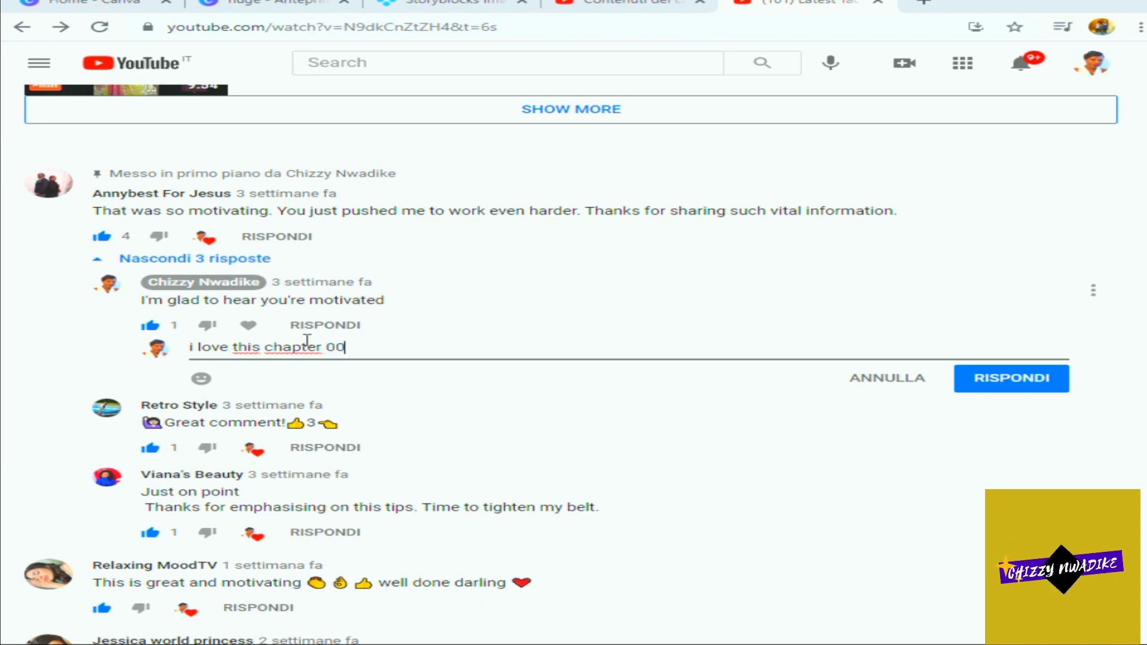
Complete the comment reply "i love this chapter 00:30" and discard it without posting.
text(00:30)
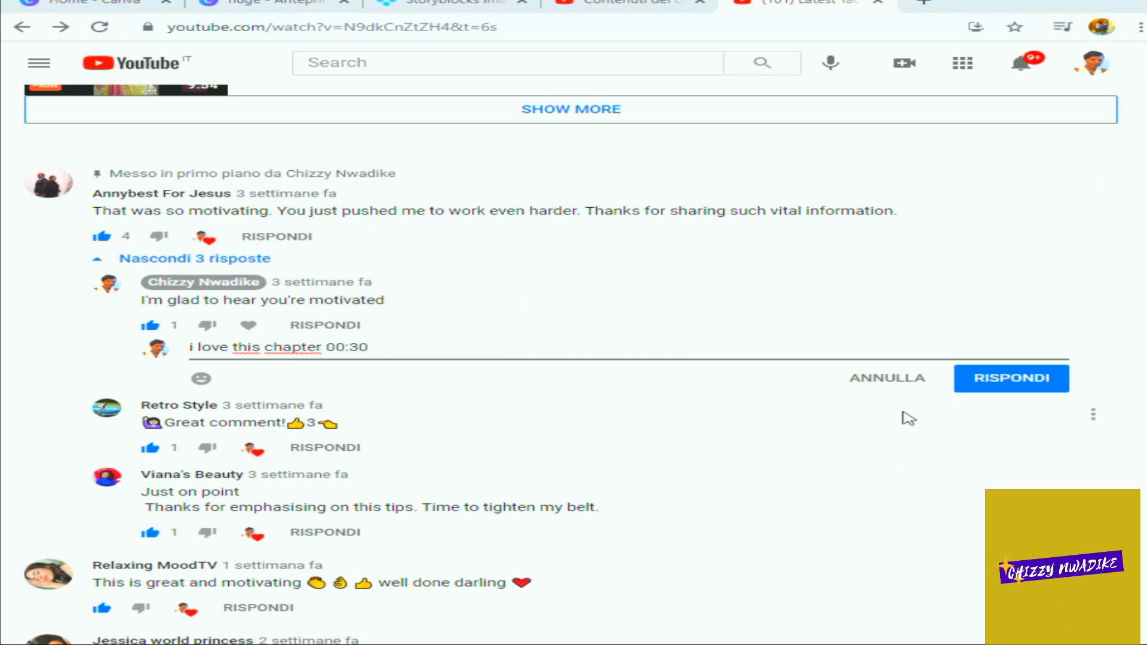
click(887, 378)
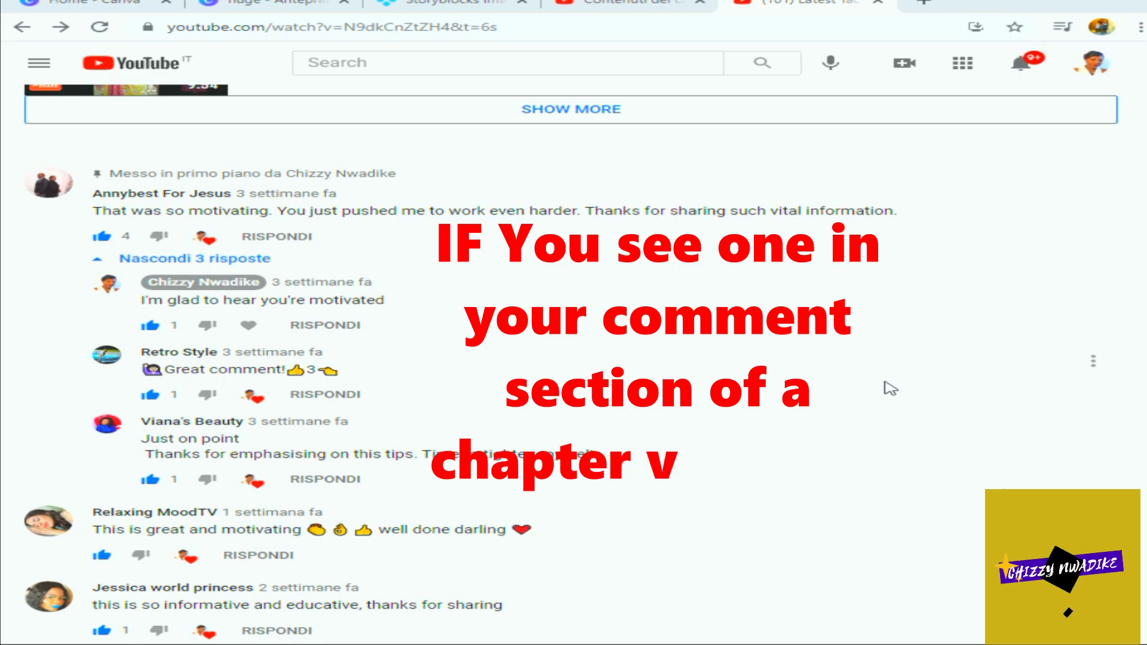
Return to the video player, skip the ad and jump to 1:47 in the "Subscribers are less important" chapter.
scroll(890, 406, up, 4)
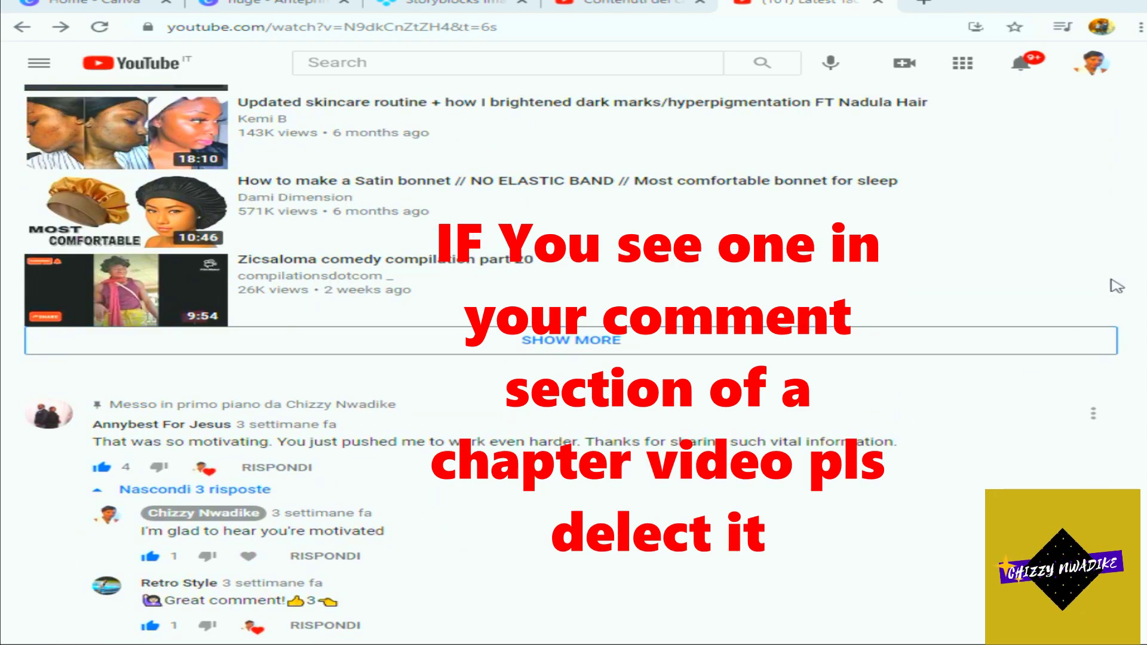
scroll(573, 358, up, 20)
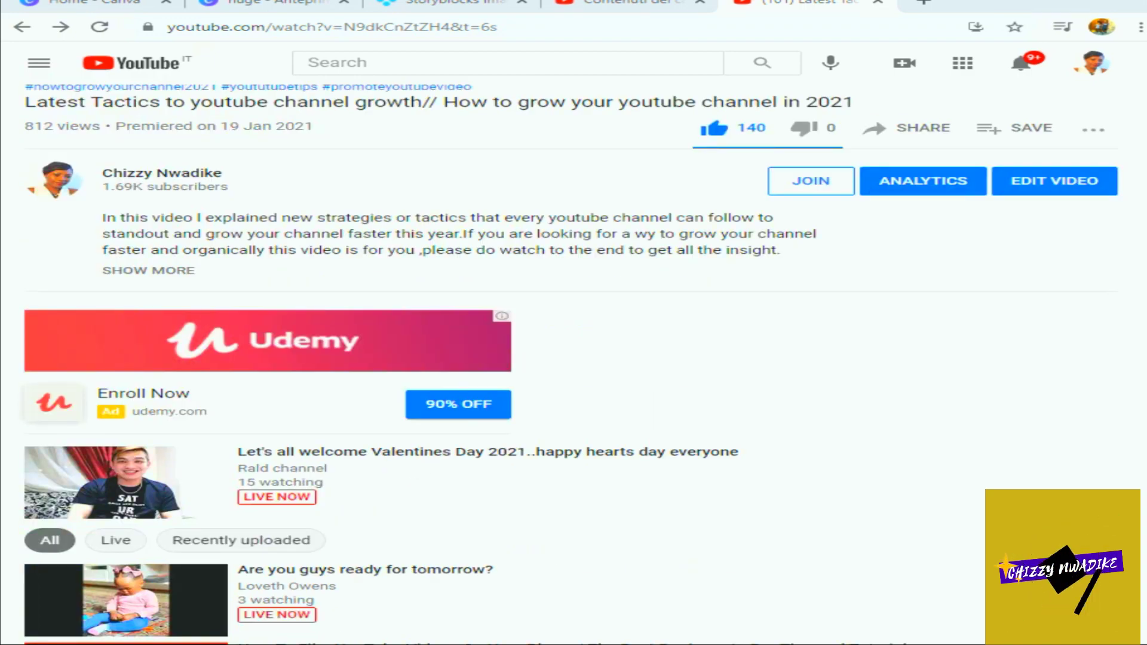
scroll(573, 358, up, 8)
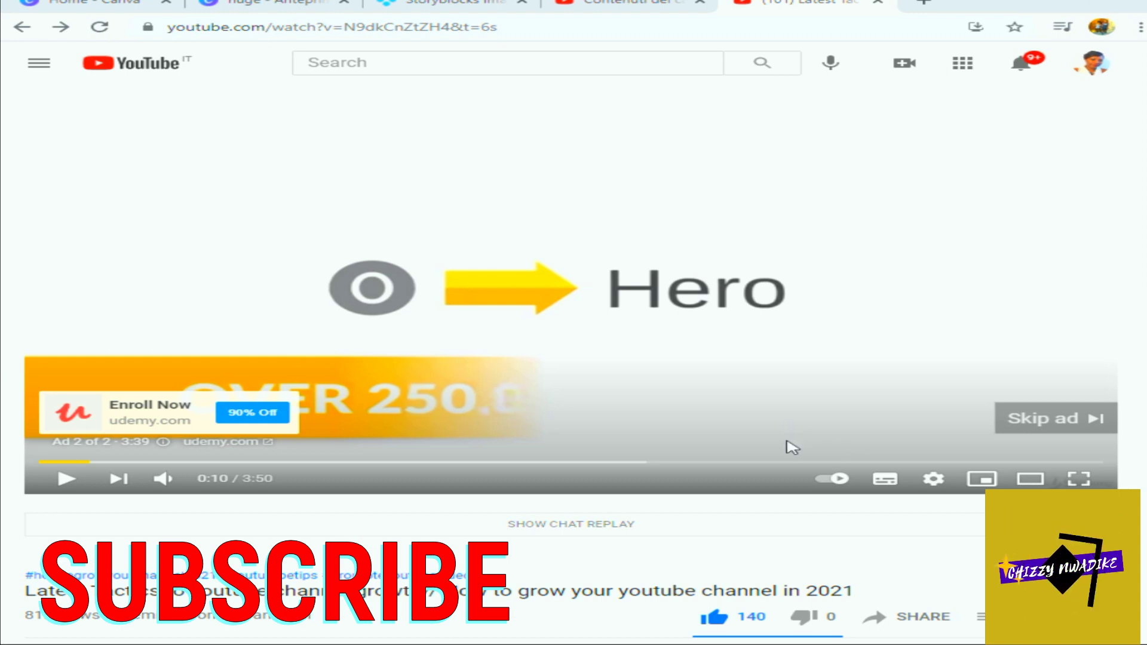
scroll(789, 454, down, 3)
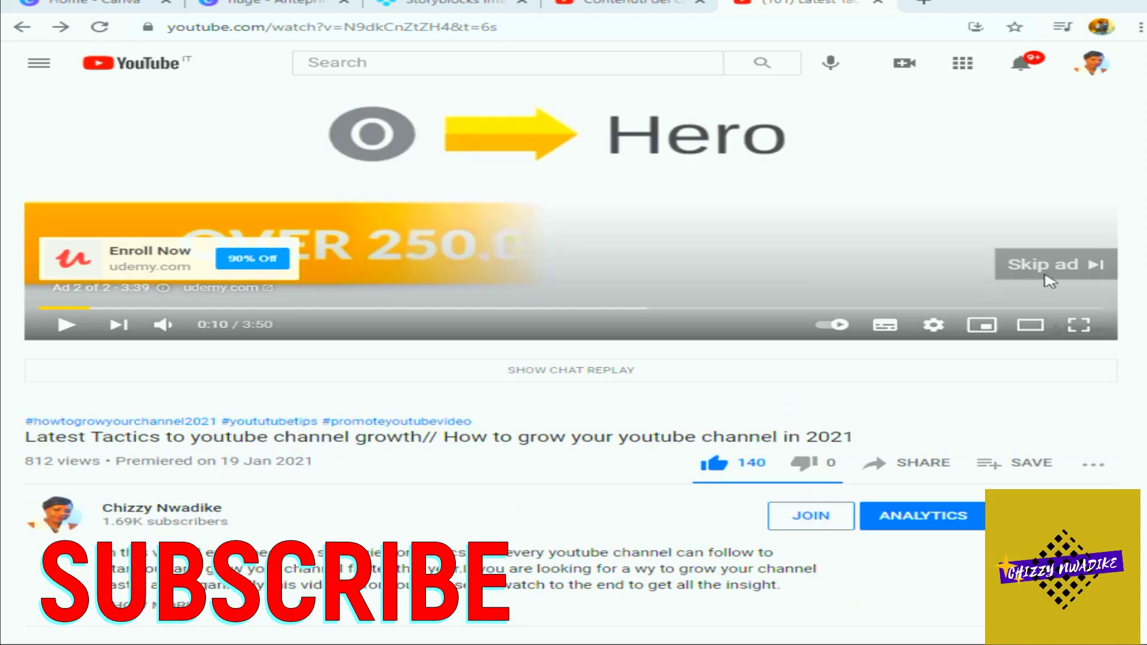
click(1066, 269)
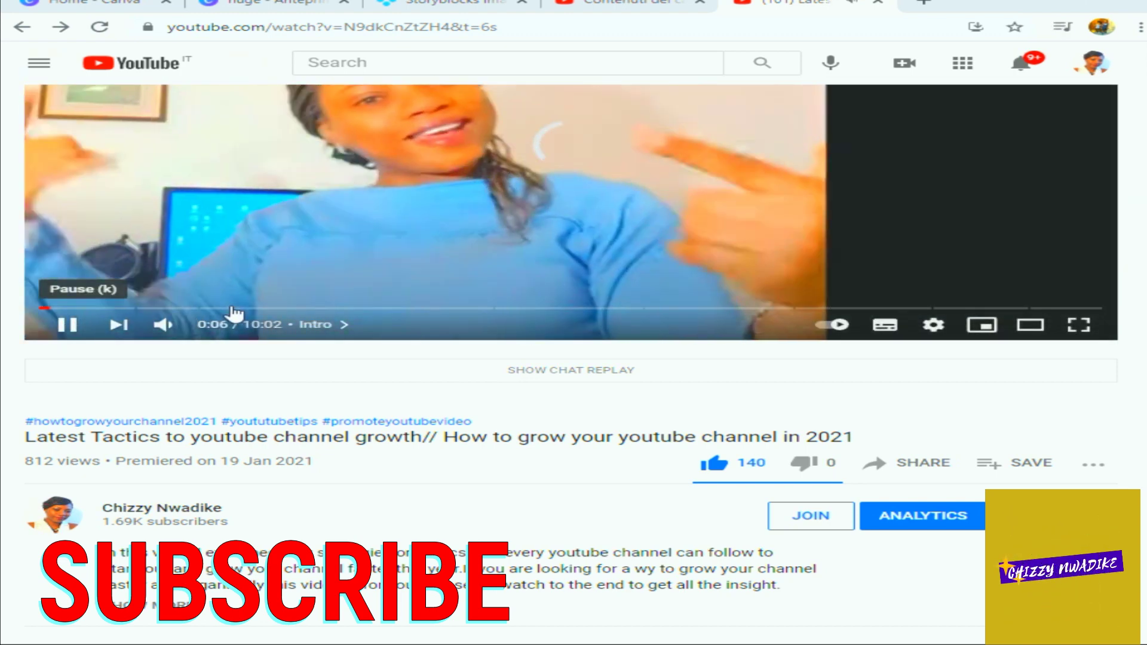
click(231, 308)
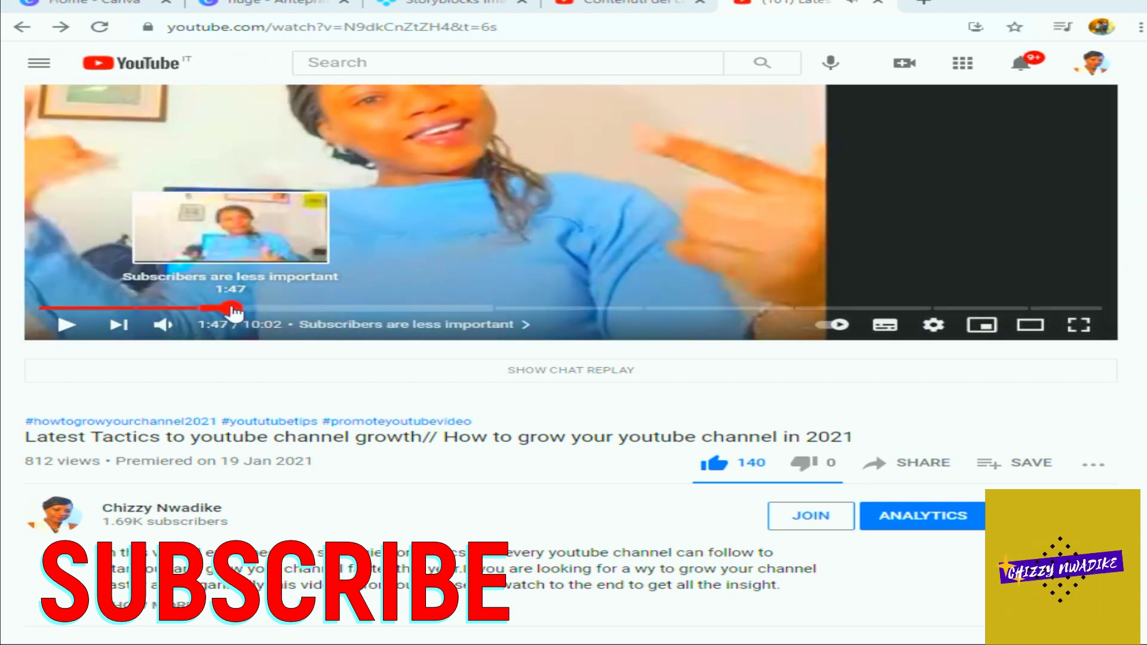